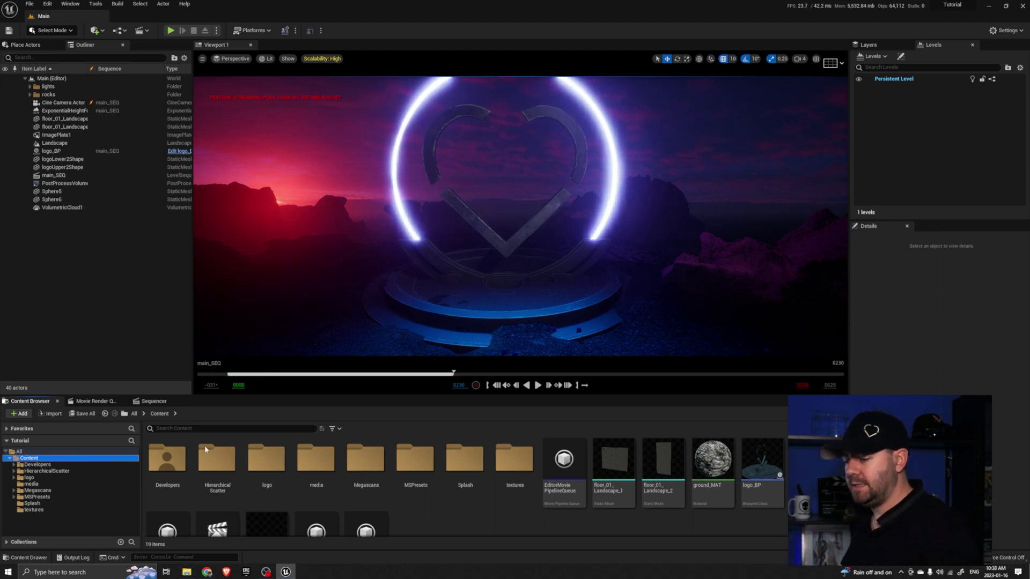
Run 'stat streaming' in the console to show the texture pool readout at 100 MB.
left_click(149, 558)
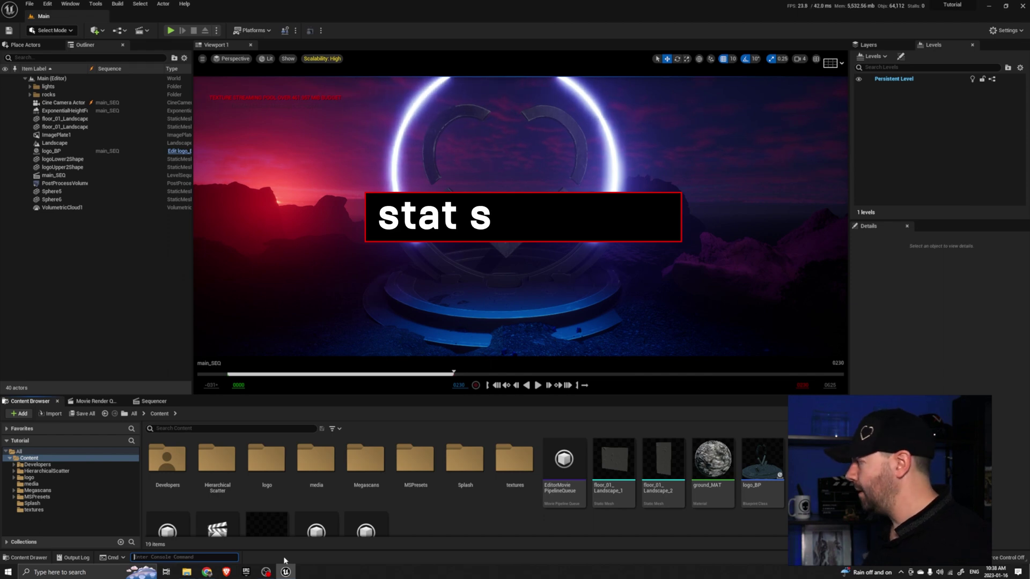
type("stat")
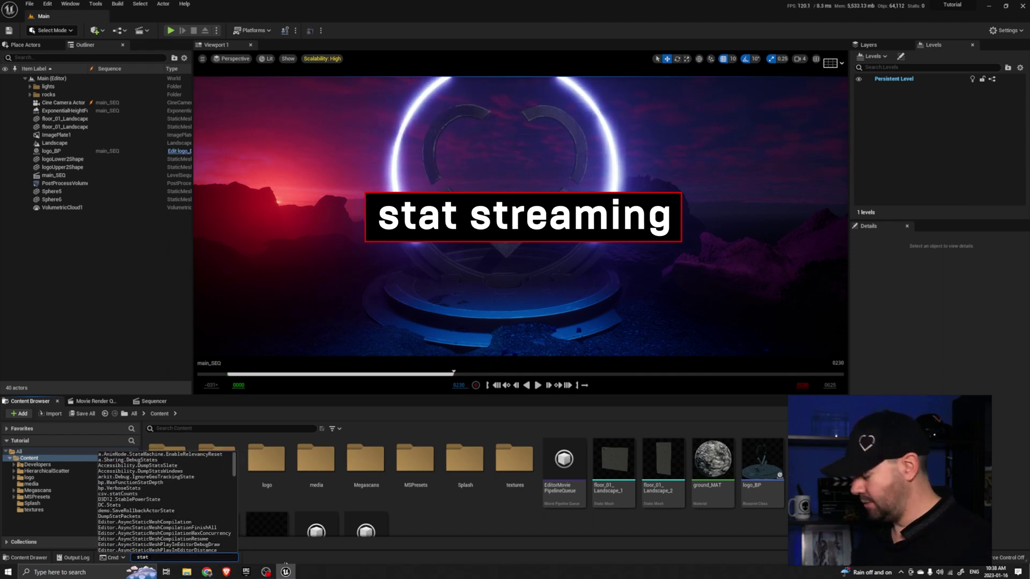
type(" streaming")
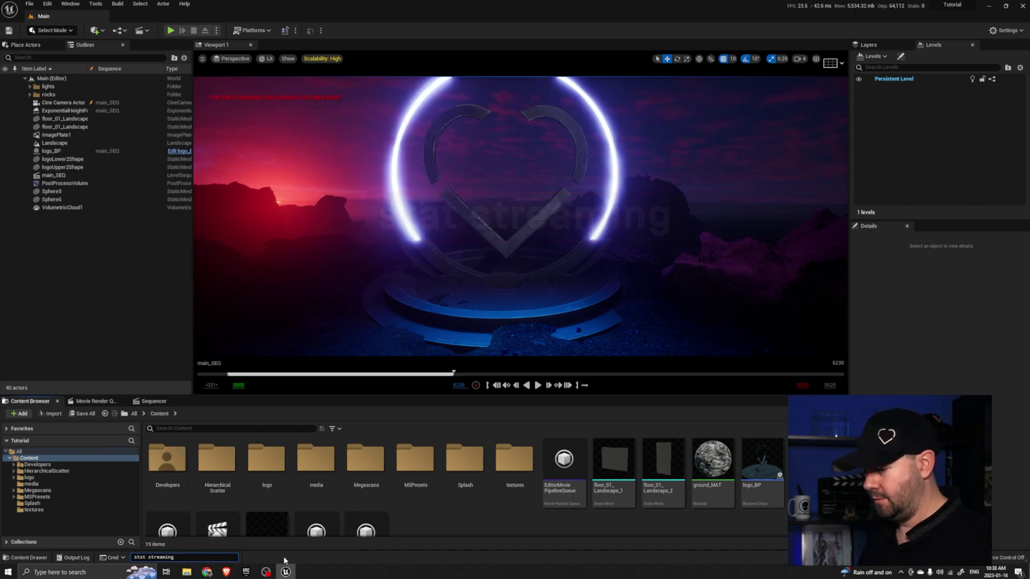
key("Return")
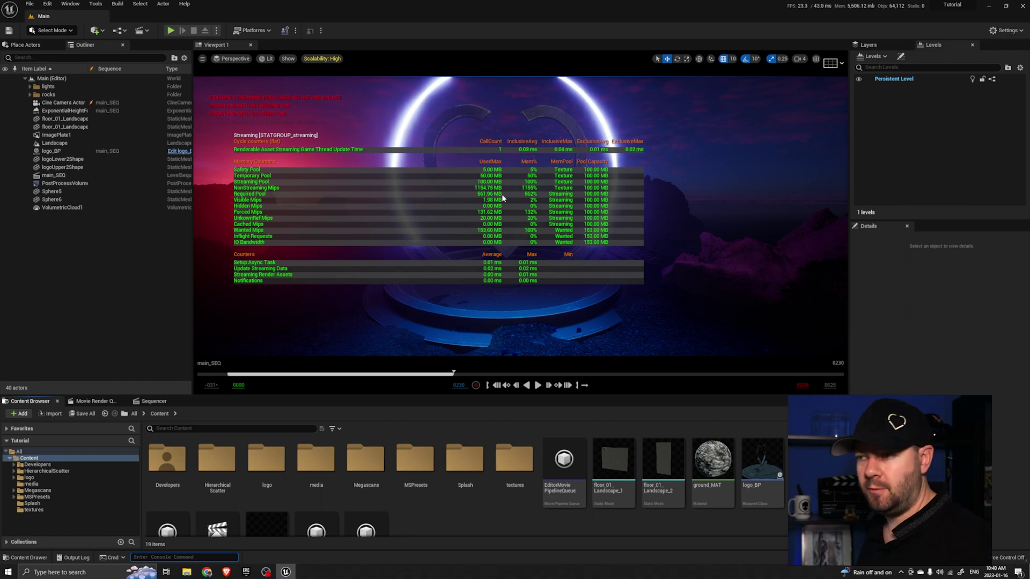
Set the texture streaming pool to 600 MB with the console command r.Streaming.PoolSize 600.
key("Up")
key("Return")
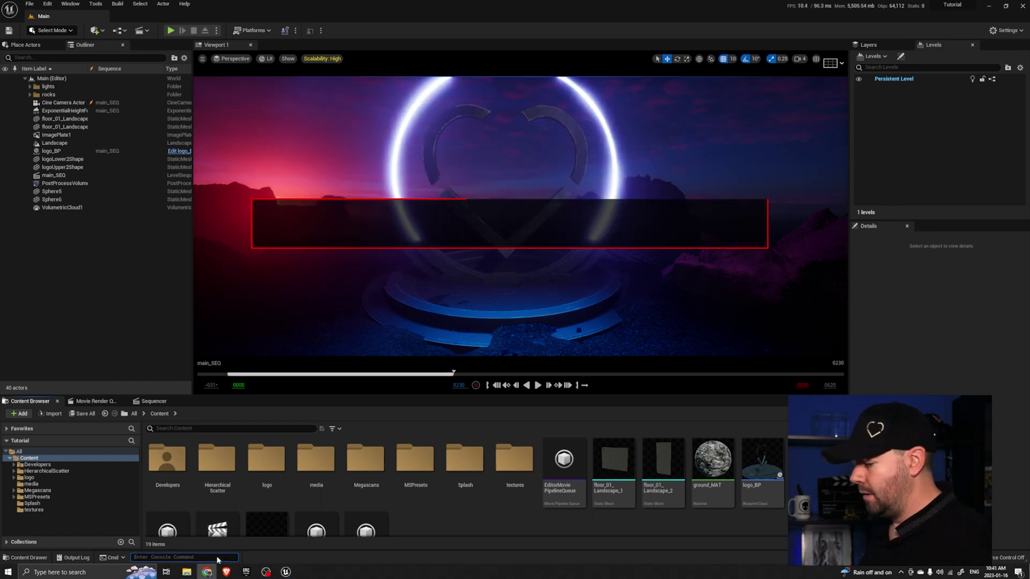
type("r.Strea")
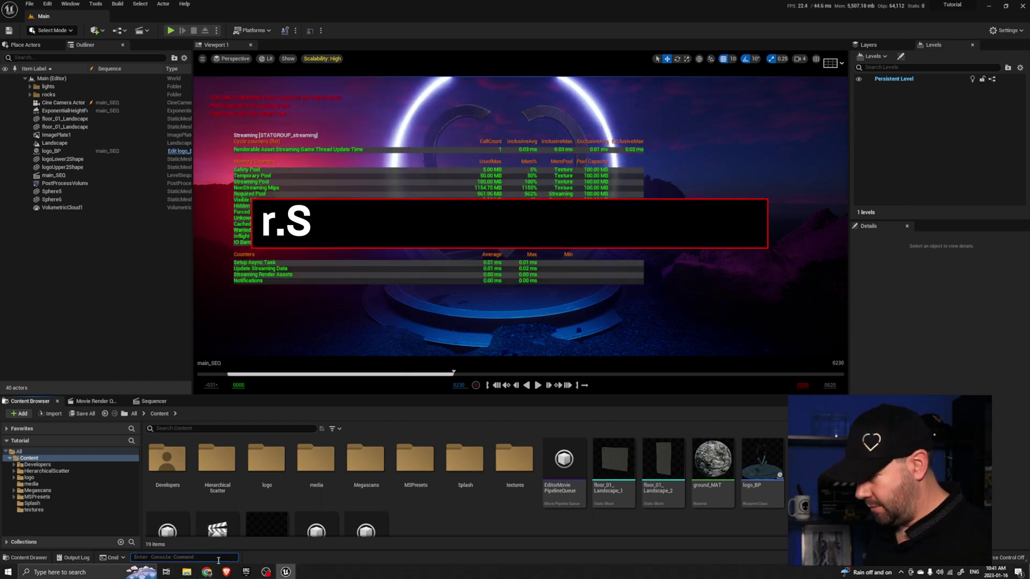
type("ming.PoolSize 600")
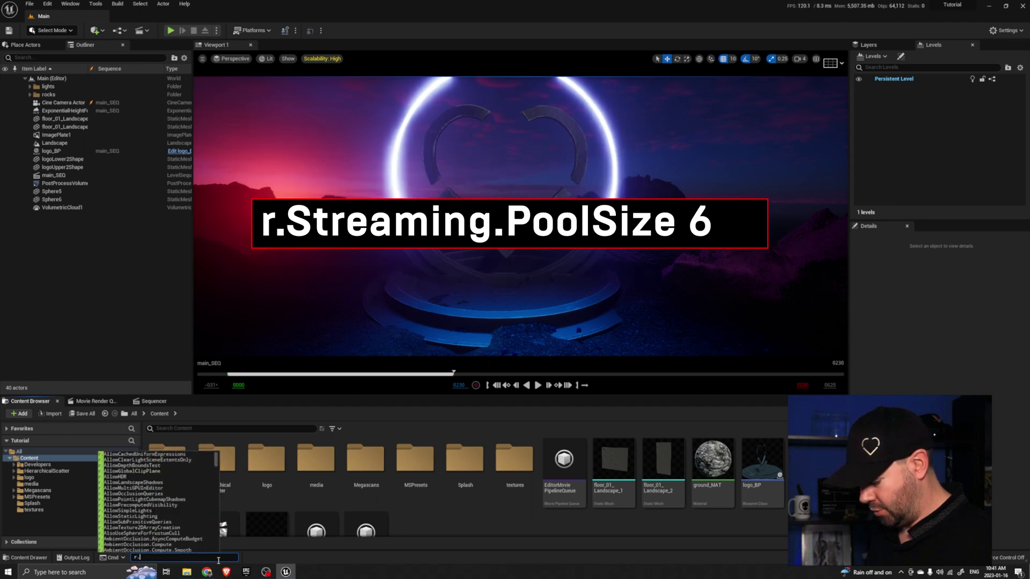
type("Streaming")
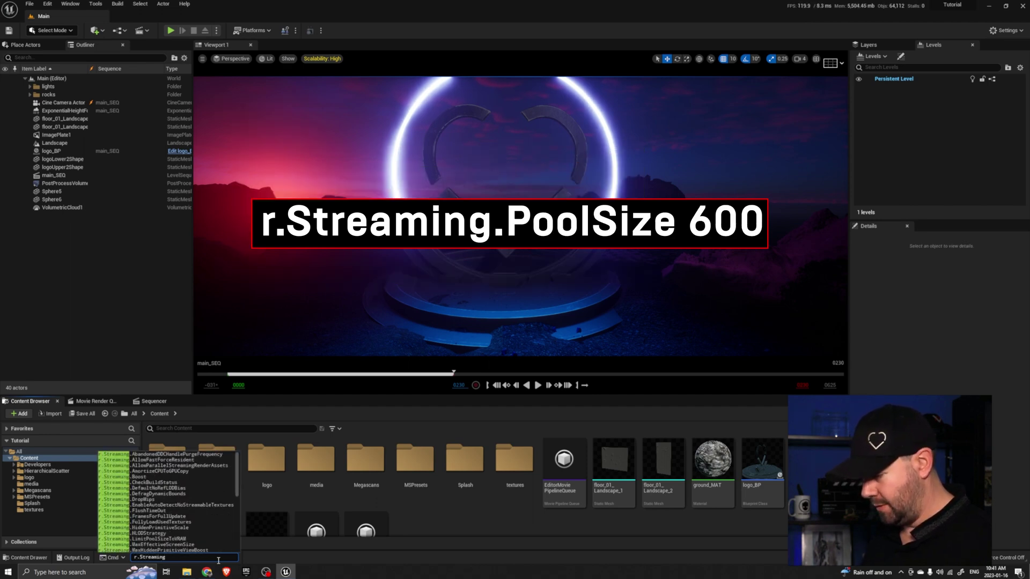
type(".")
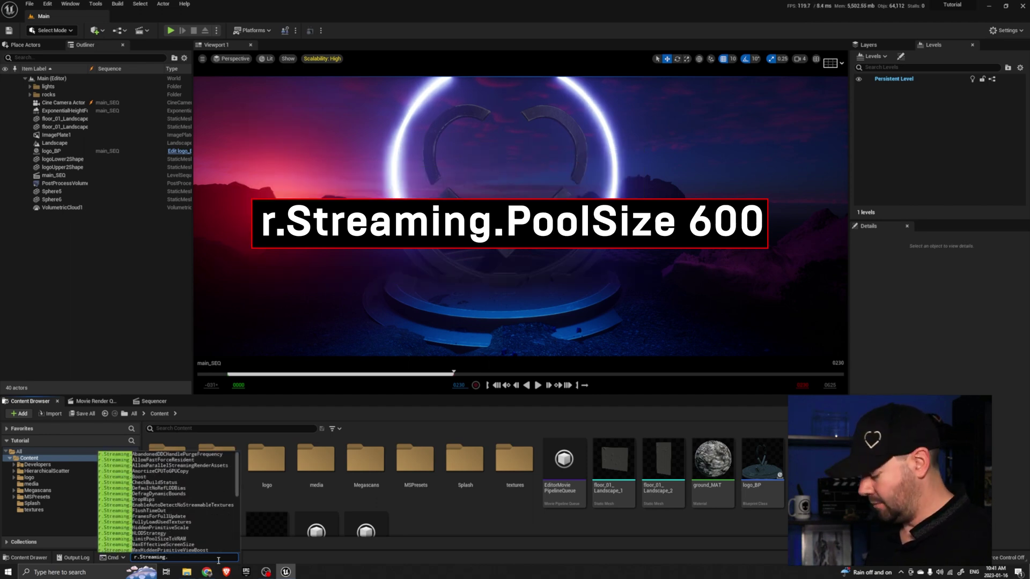
type("Pool")
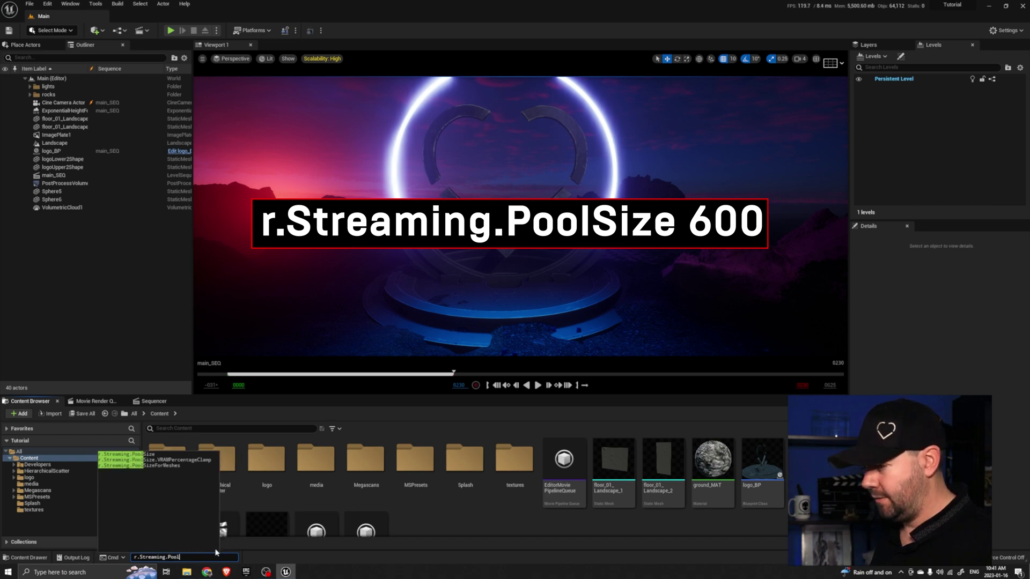
left_click(144, 455)
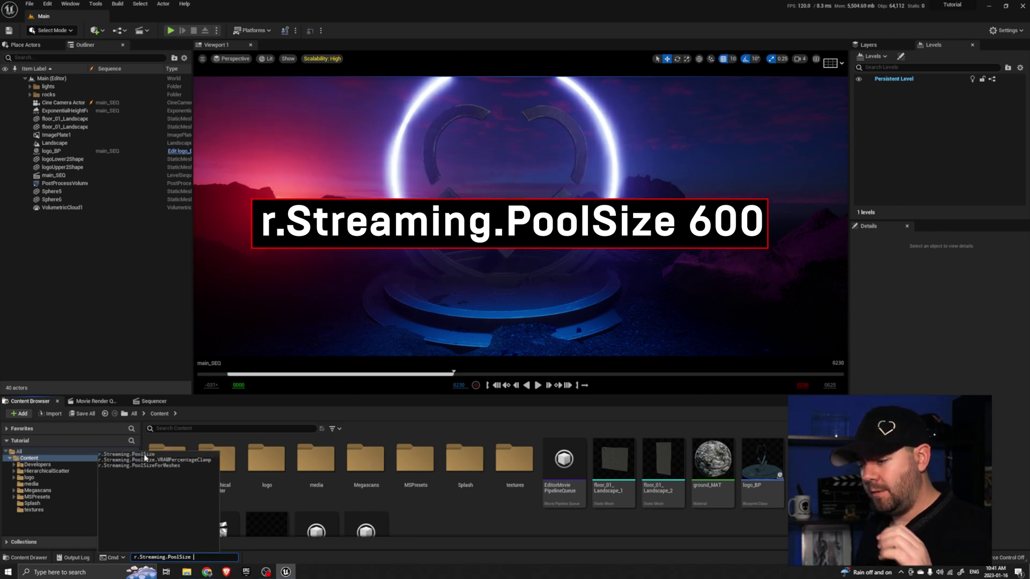
type("6")
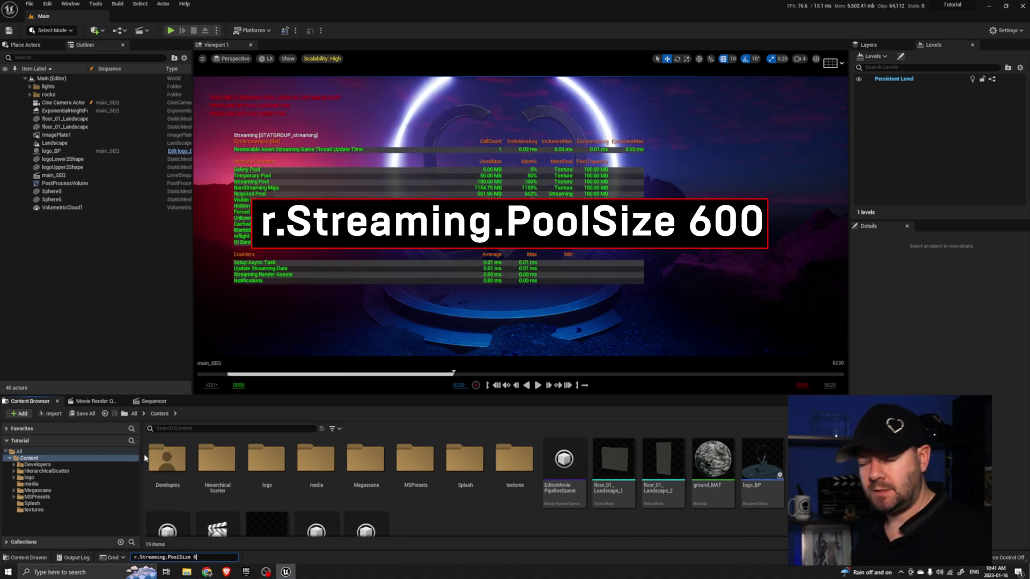
type("00")
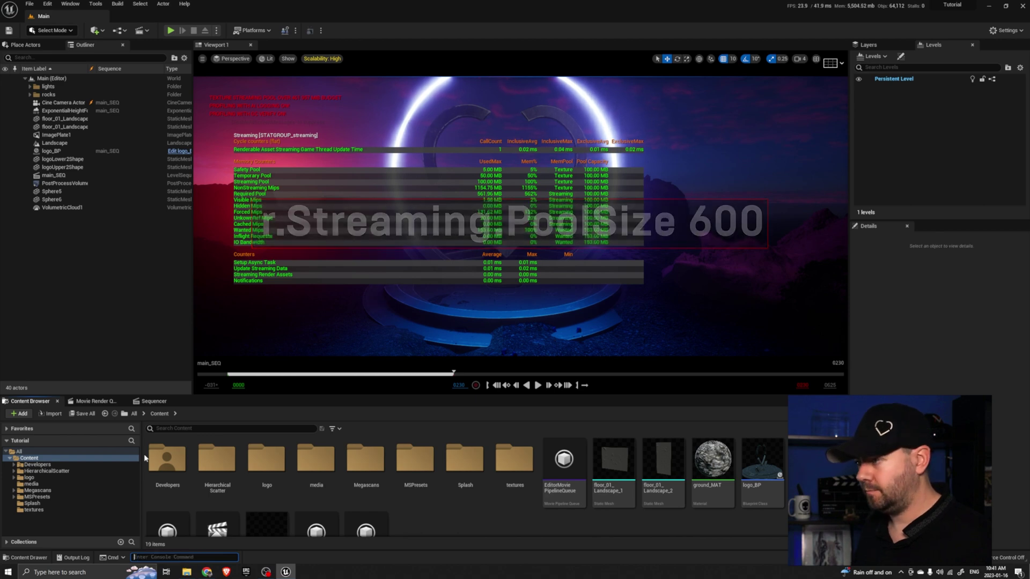
key("Return")
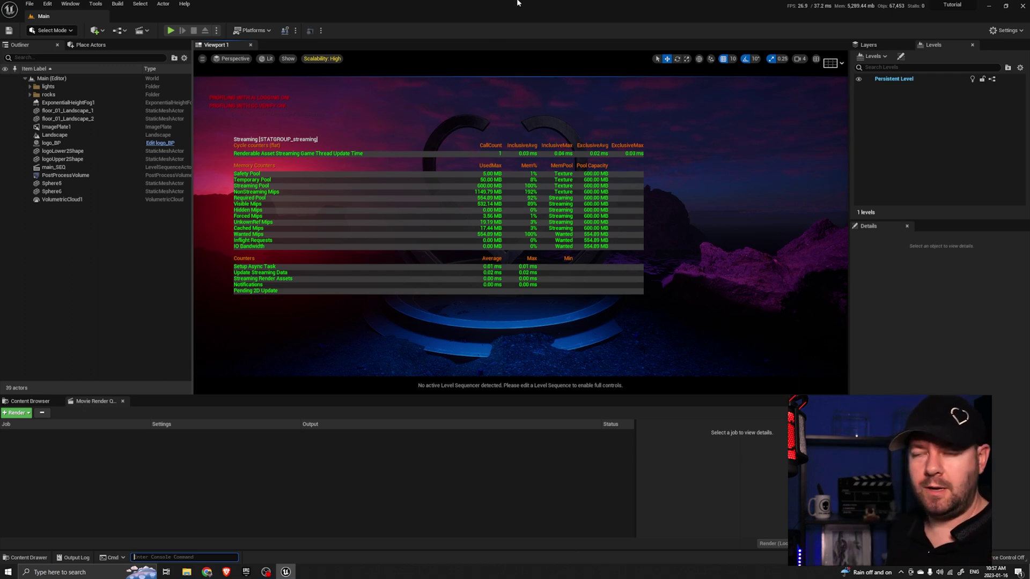
Close the editor and relaunch the Tutorial project from the Epic Games Launcher Library.
left_click(1023, 7)
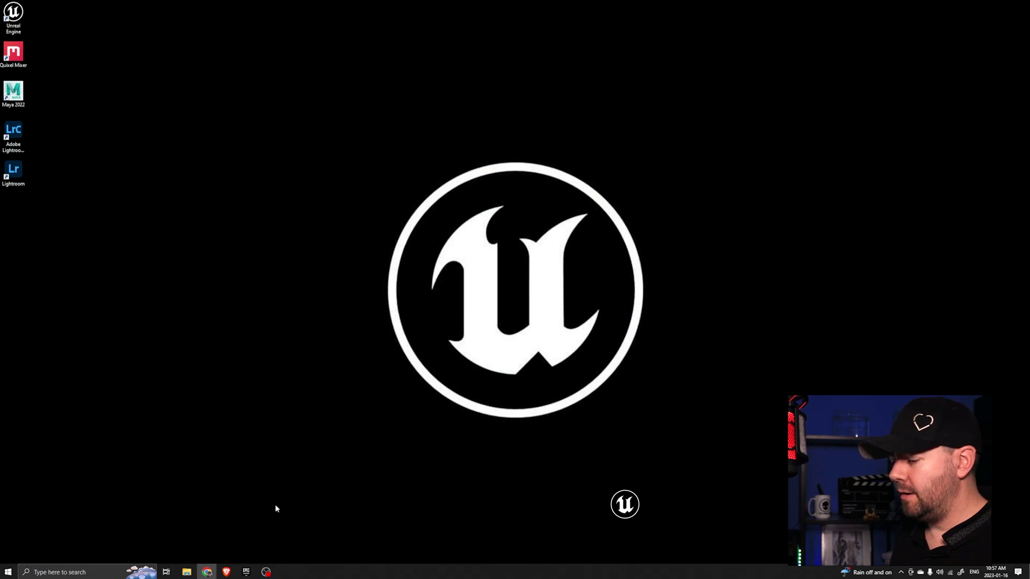
left_click(246, 573)
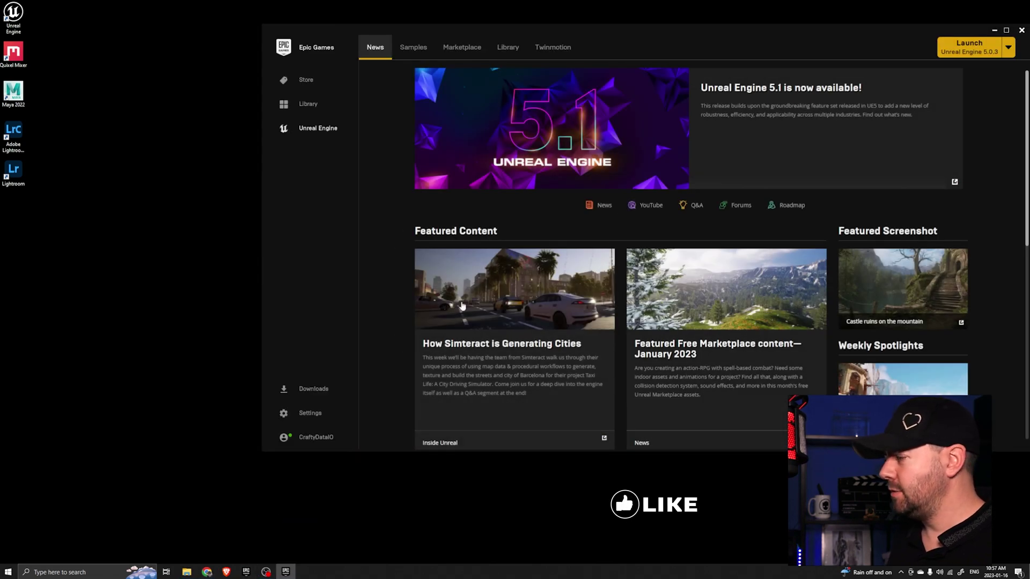
left_click(508, 47)
double_click(415, 266)
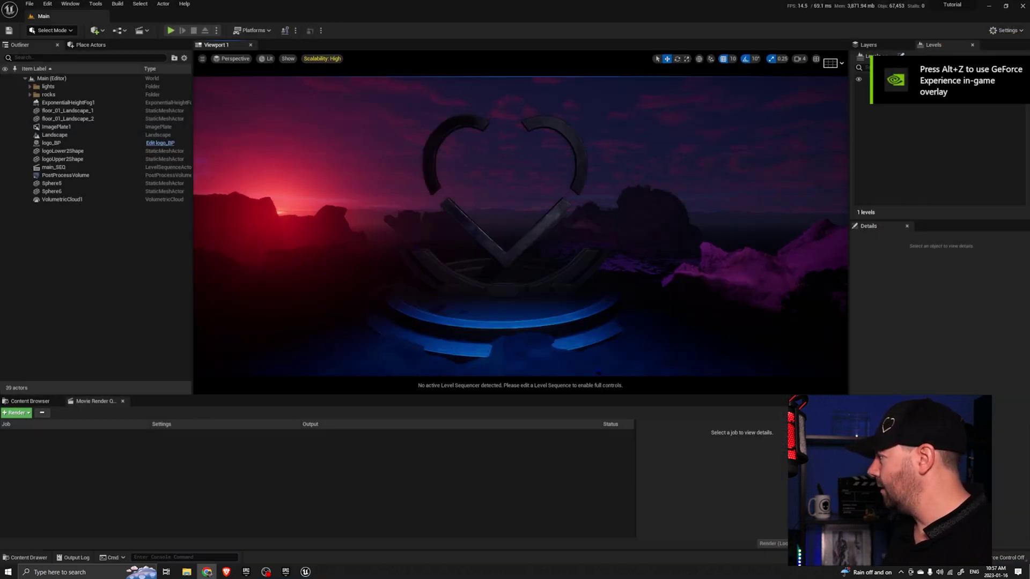
left_click(155, 558)
Check stat streaming in the reopened project, which shows an 800 MB pool, then close the editor.
type("stat streaming")
key("Return")
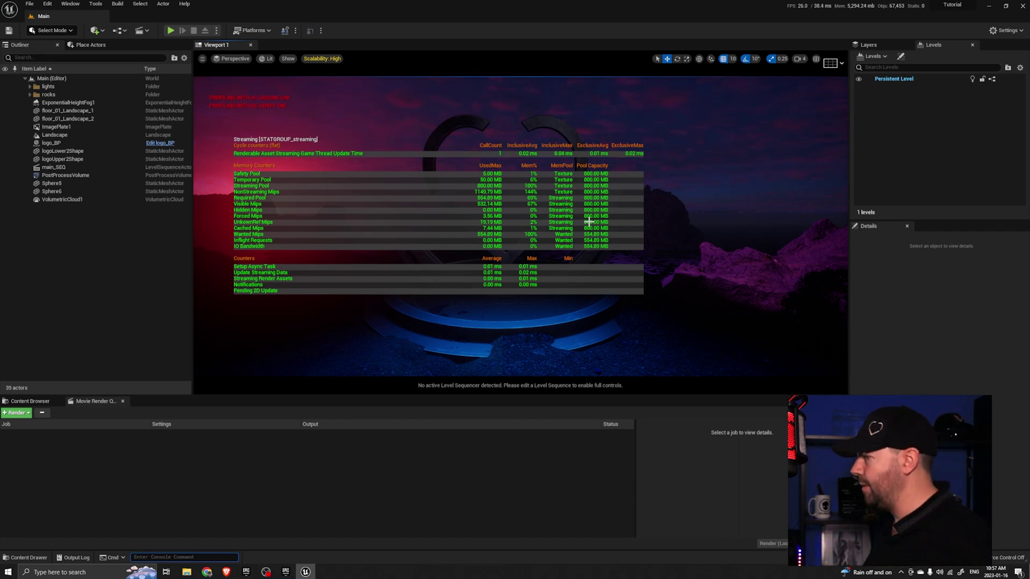
left_click(1022, 6)
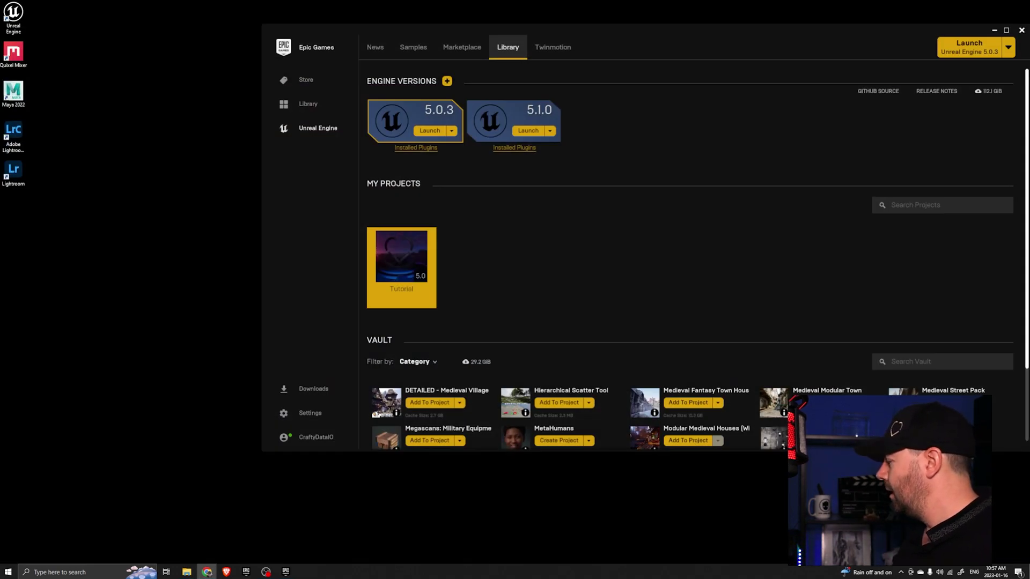
Back up DefaultEngine.ini in the Tutorial project's Config folder as 'DefaultEngine - Copy.ini'.
key("alt+Tab")
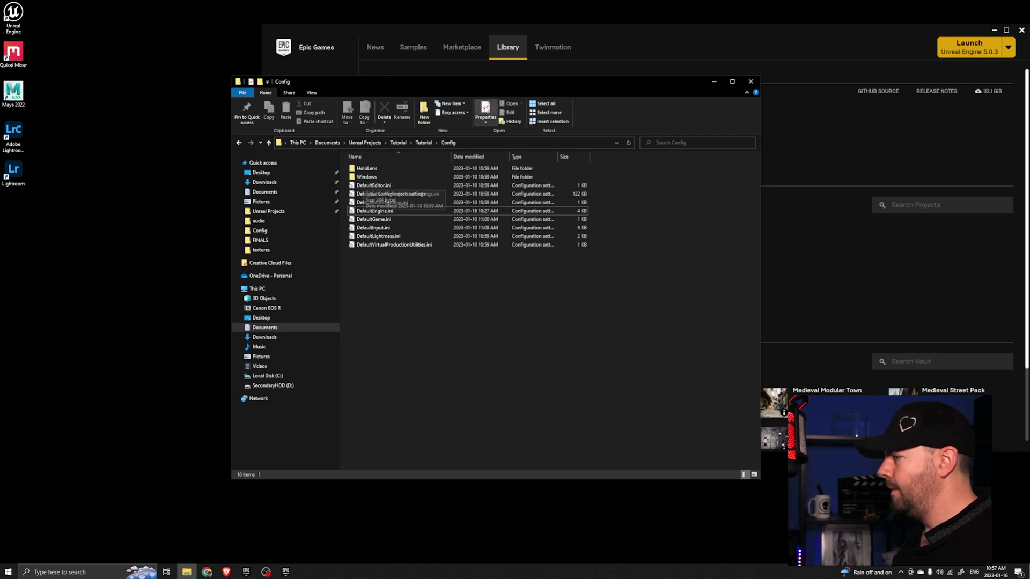
left_click(423, 142)
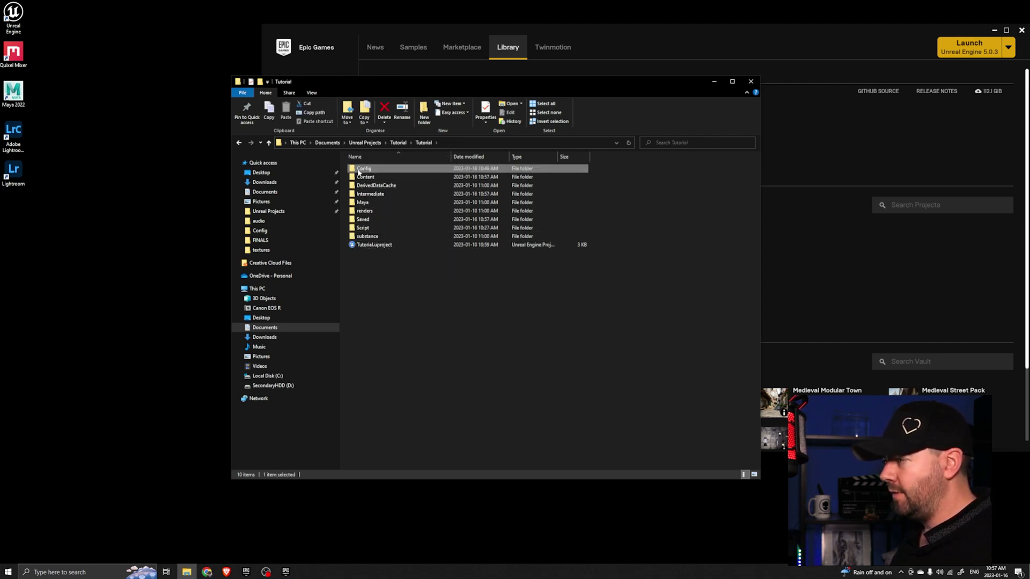
double_click(362, 169)
left_click(400, 213)
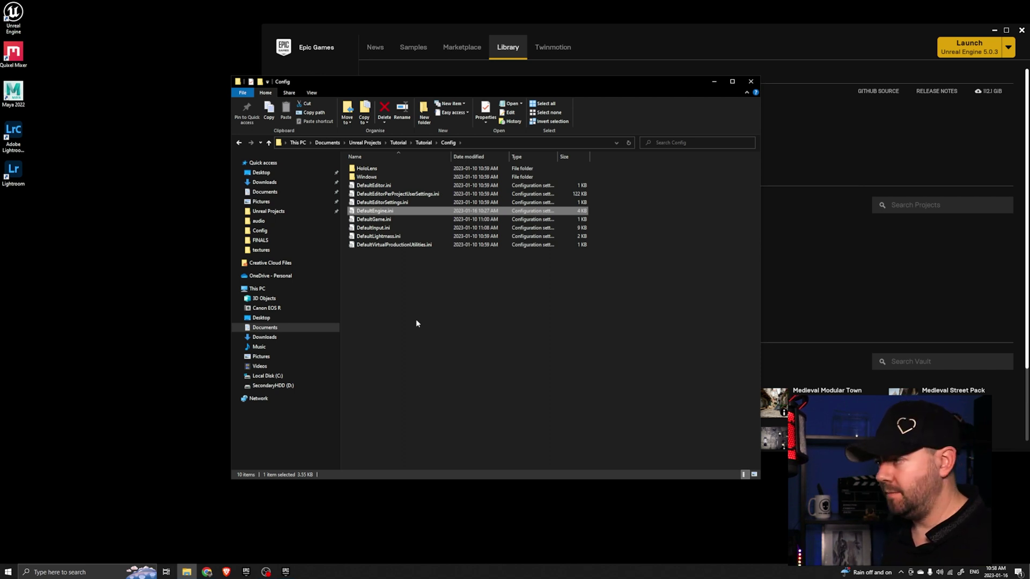
key("ctrl+v")
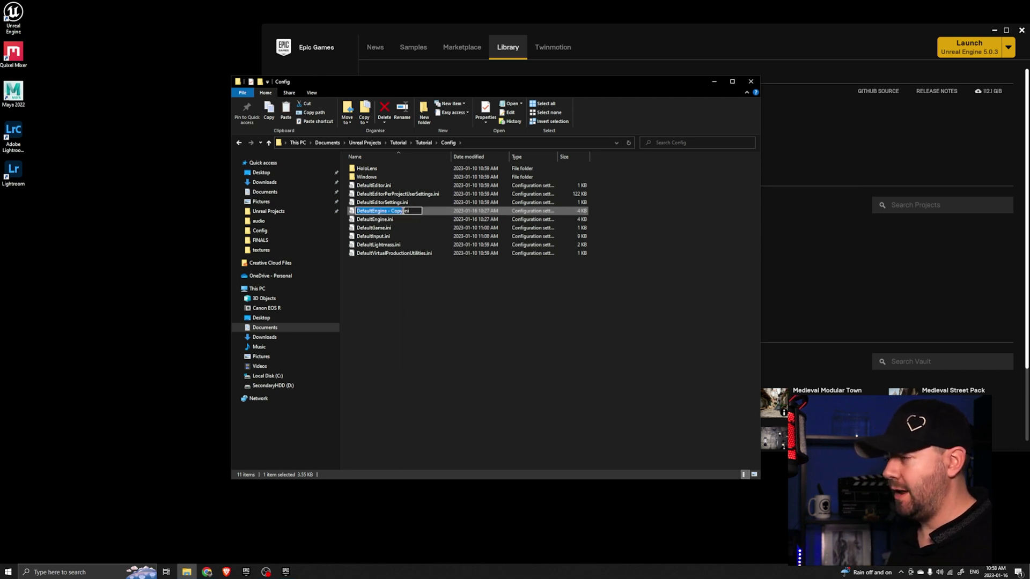
left_click(395, 271)
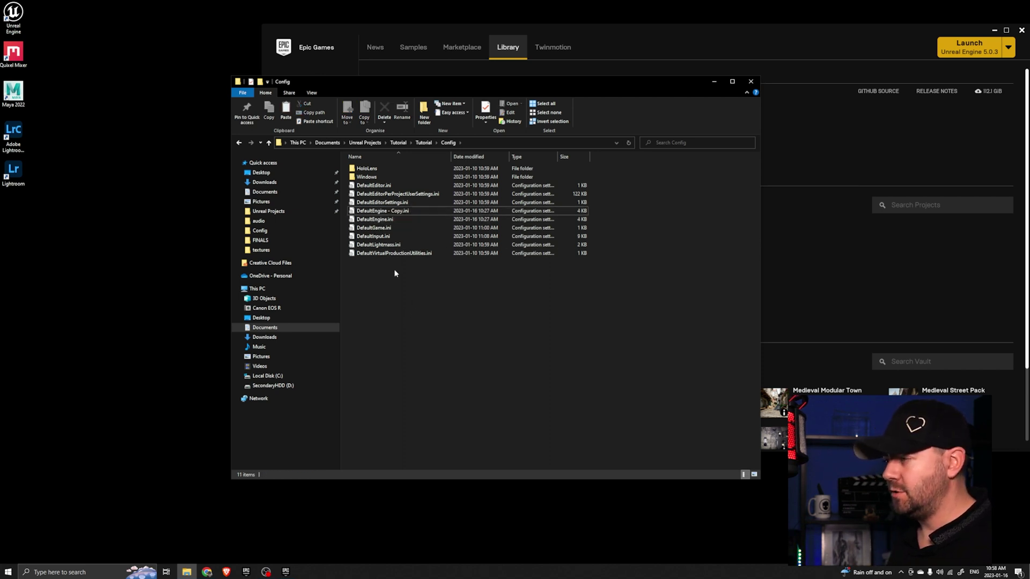
left_click(390, 220)
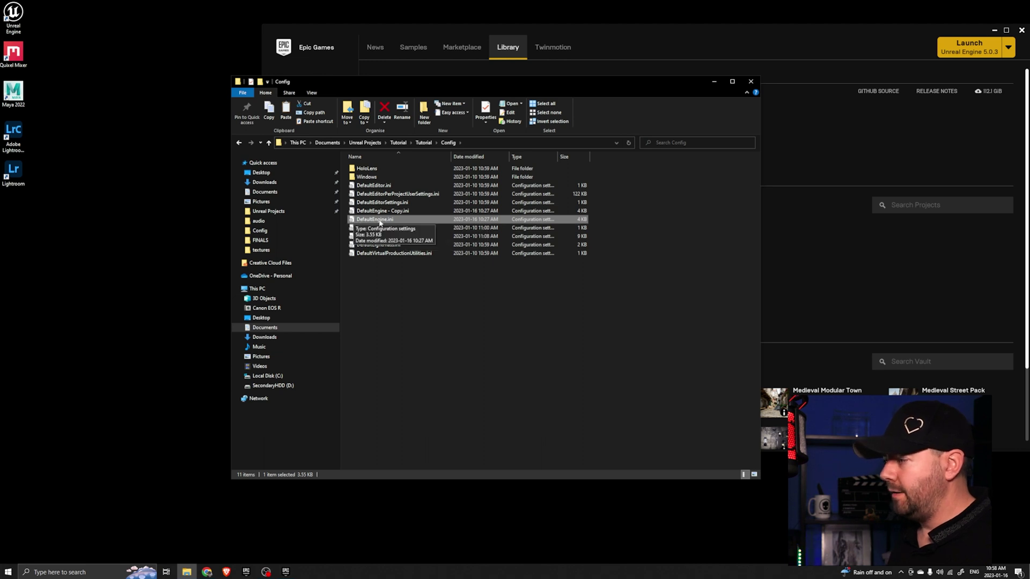
Open DefaultEngine.ini in Notepad and locate the [/Script/Engine.RendererSettings] section.
right_click(357, 220)
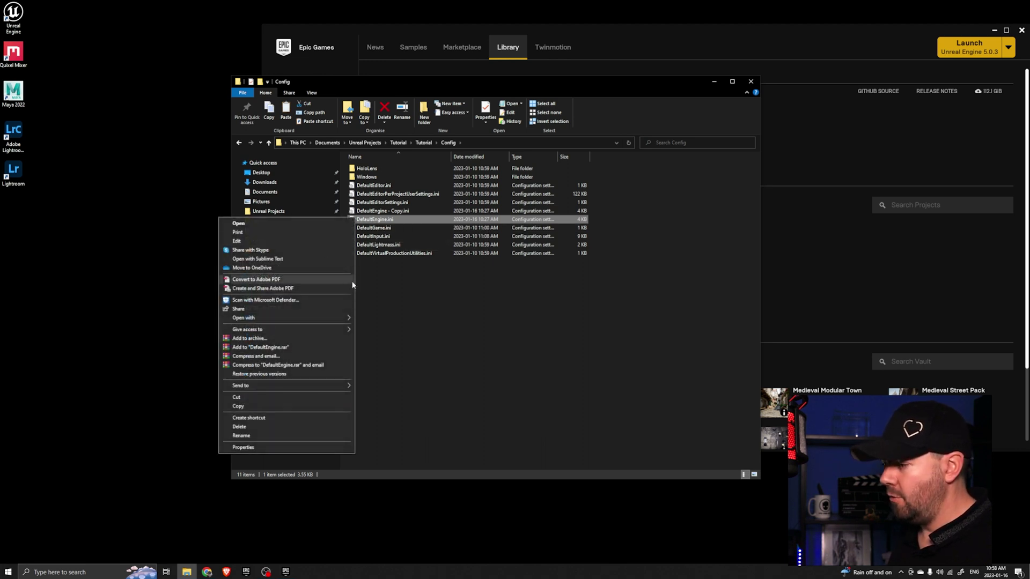
mouse_move(337, 317)
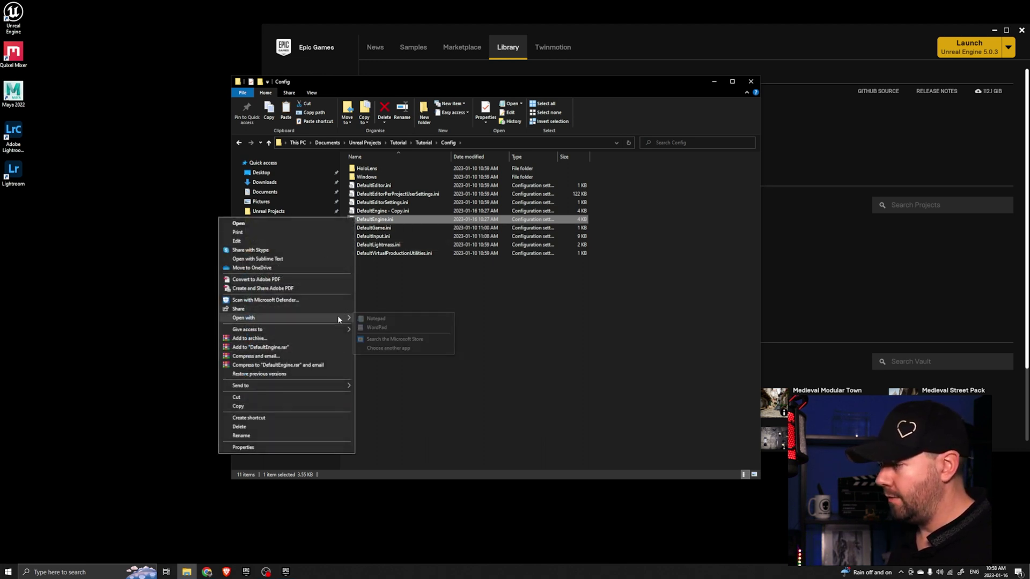
left_click(390, 320)
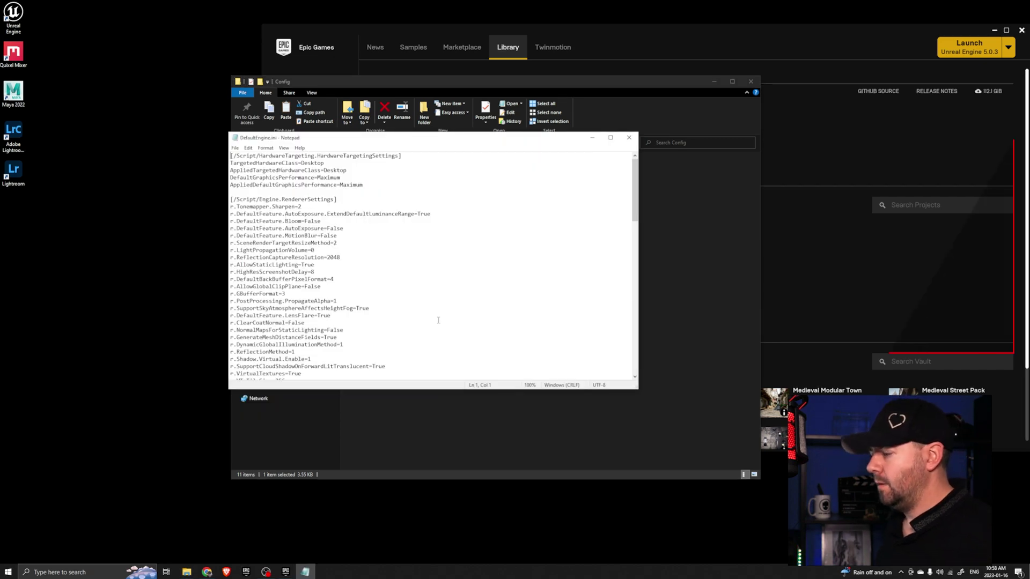
left_click_drag(425, 391, 429, 509)
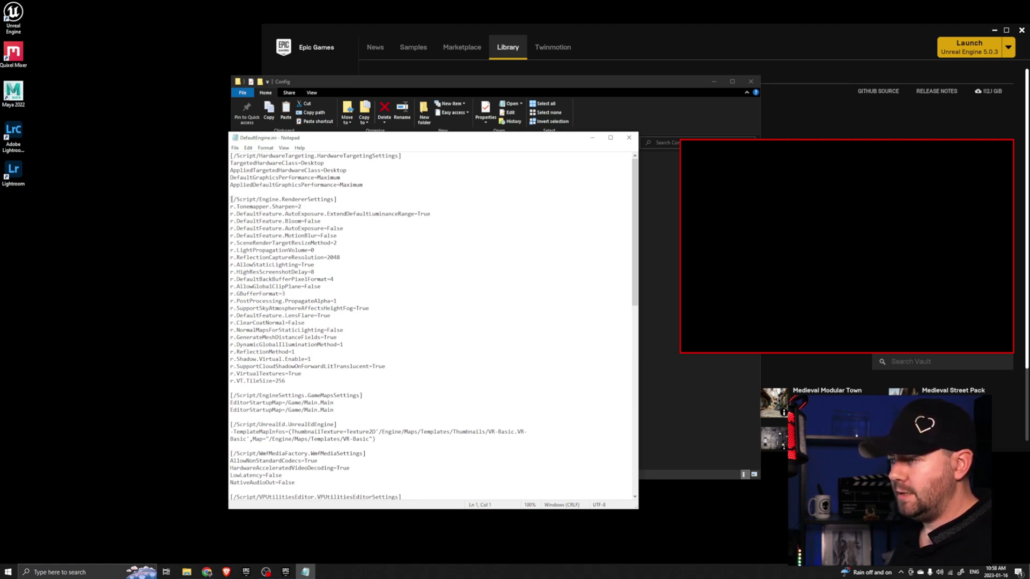
left_click_drag(232, 199, 354, 198)
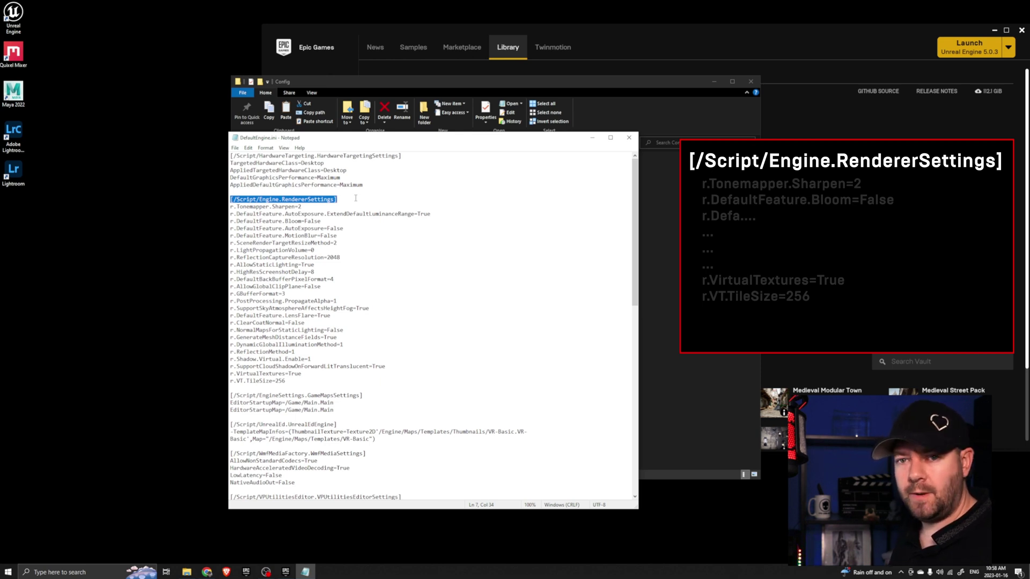
Add r.TextureStreaming=True and r.Streaming.PoolSize=600 below r.VT.TileSize=256.
left_click(292, 380)
key("Return")
key("Return")
key("Return")
key("Return")
key("Return")
key("alt+Tab")
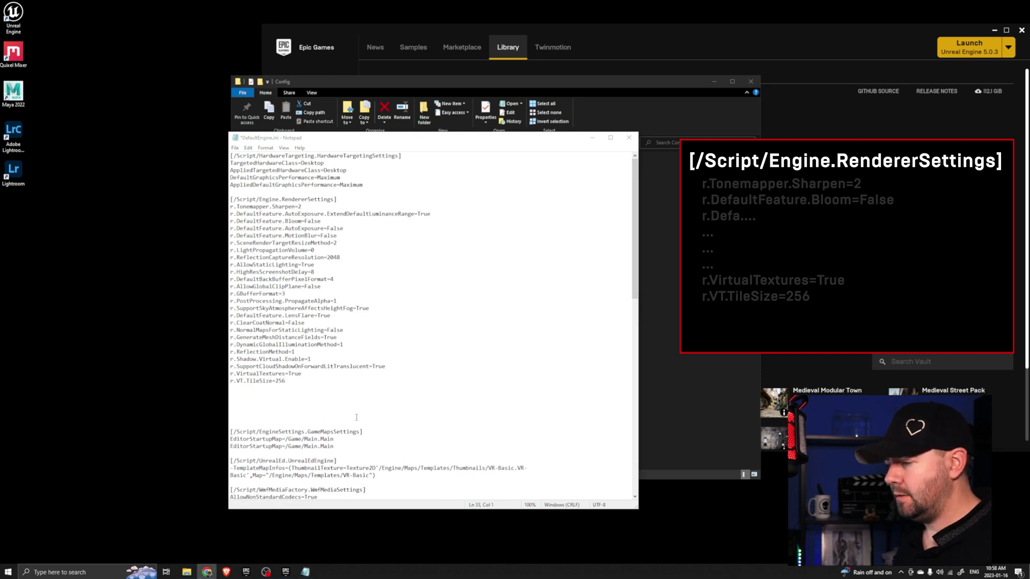
key("alt+Tab")
type("r.TextureStreaming=True")
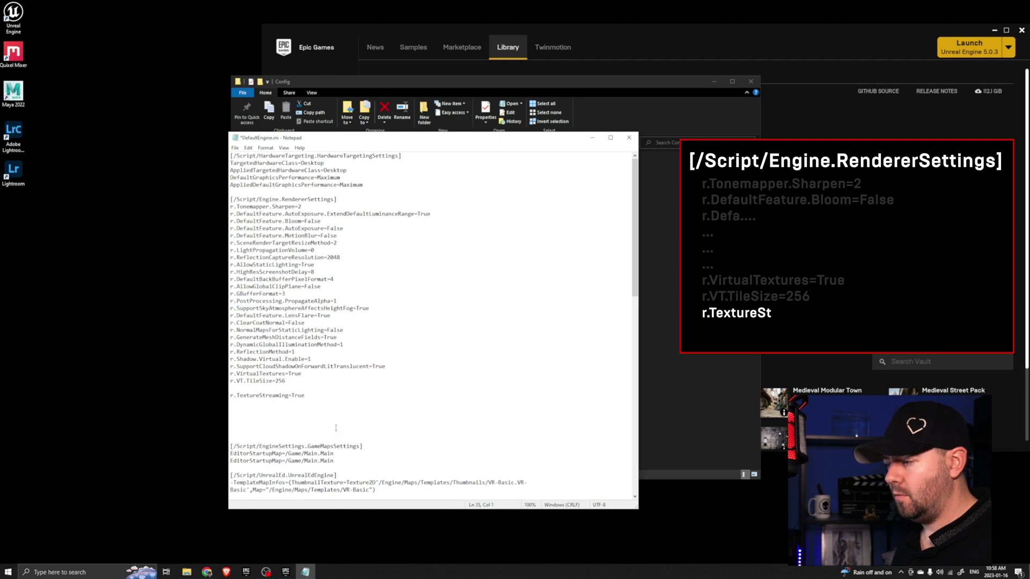
key("Up")
key("BackSpace")
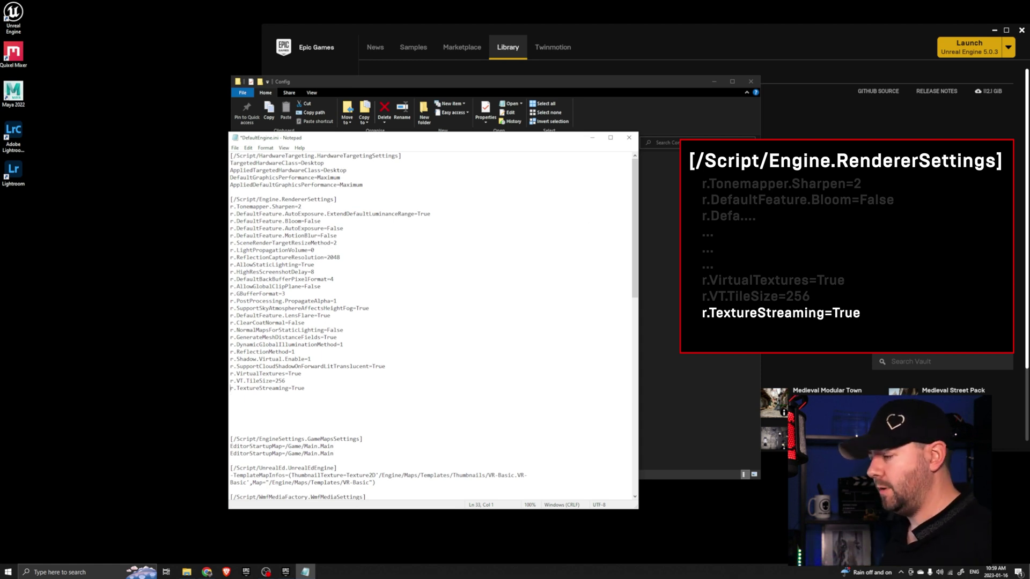
key("super+2")
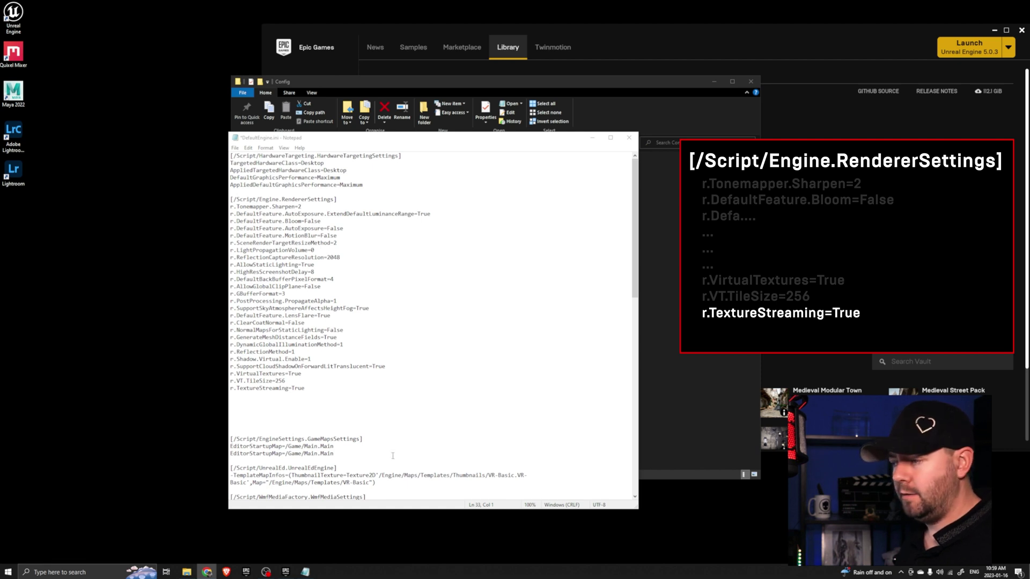
left_click(258, 395)
type("r.Streaming.PoolSize=600")
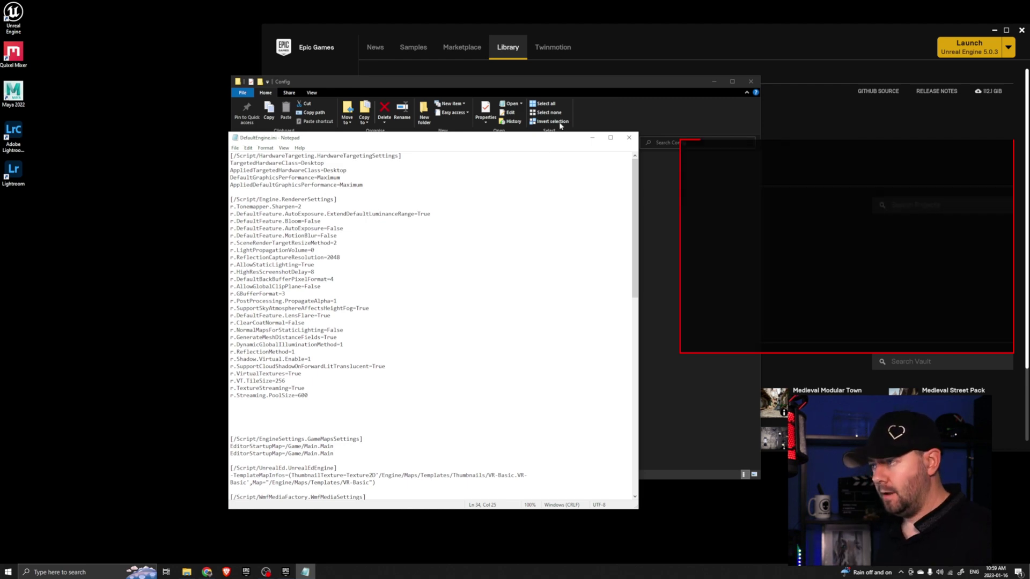
Close Notepad and relaunch the Tutorial project from the Epic Games Launcher.
left_click(629, 137)
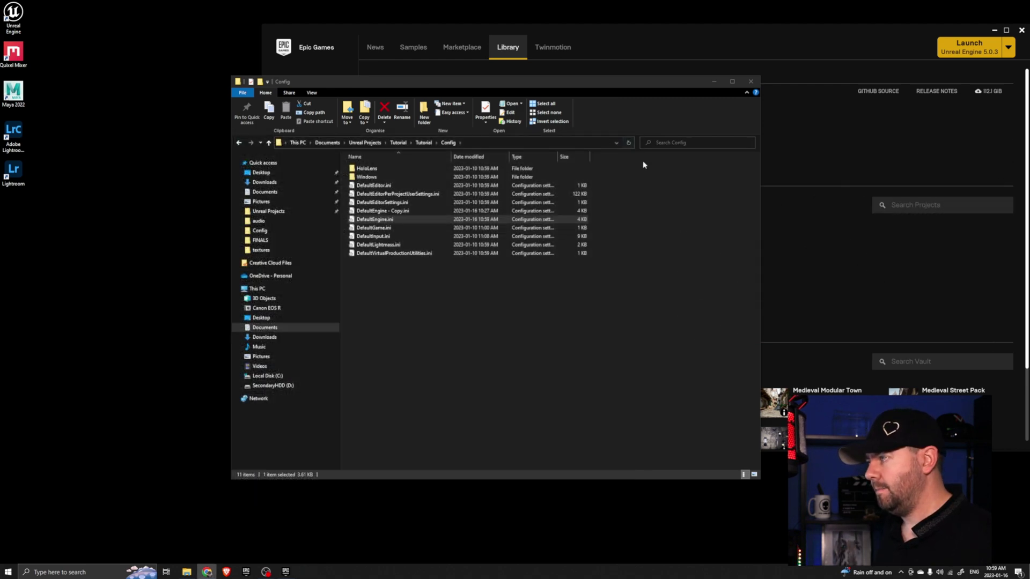
left_click(720, 45)
double_click(402, 262)
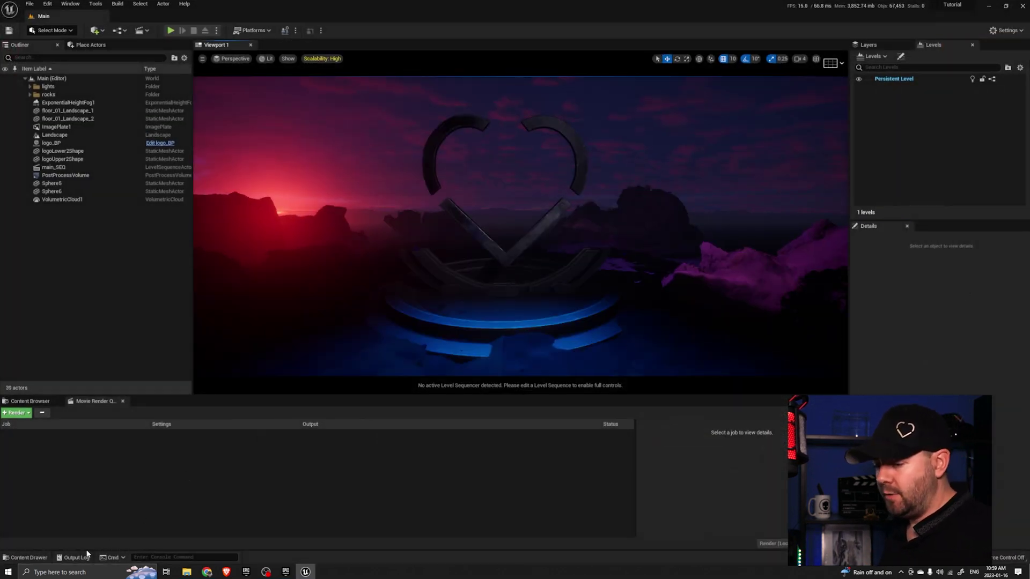
Confirm the 600 MB texture pool in the Output Log and with 'stat streaming'.
left_click(75, 558)
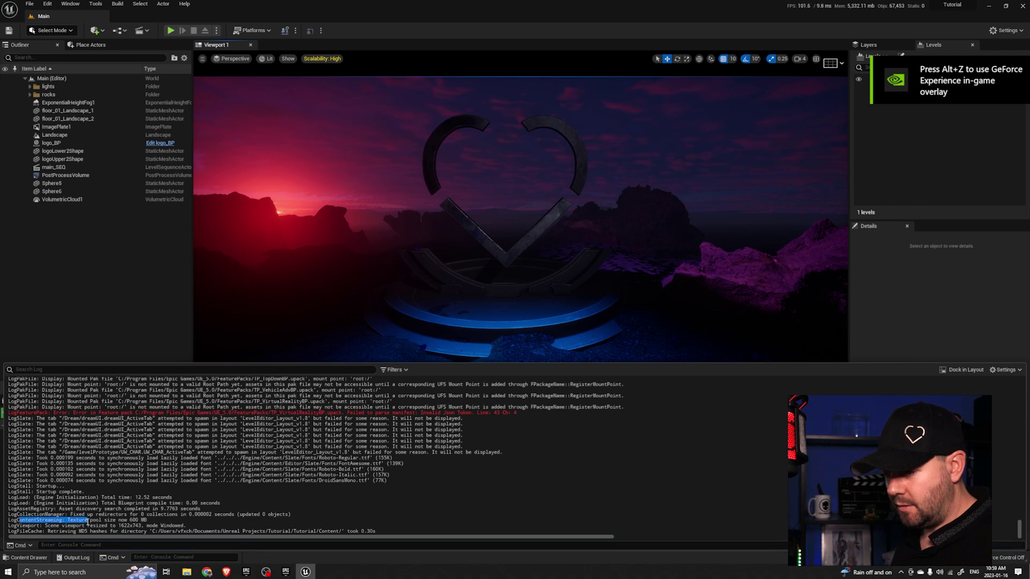
left_click_drag(68, 520, 153, 519)
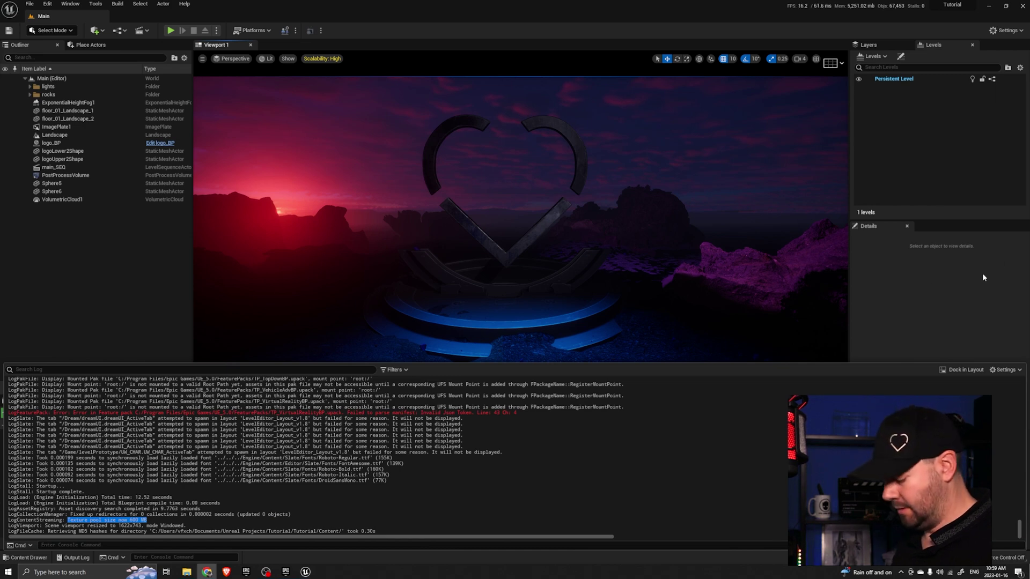
left_click(210, 559)
type("stat streaming")
key("Return")
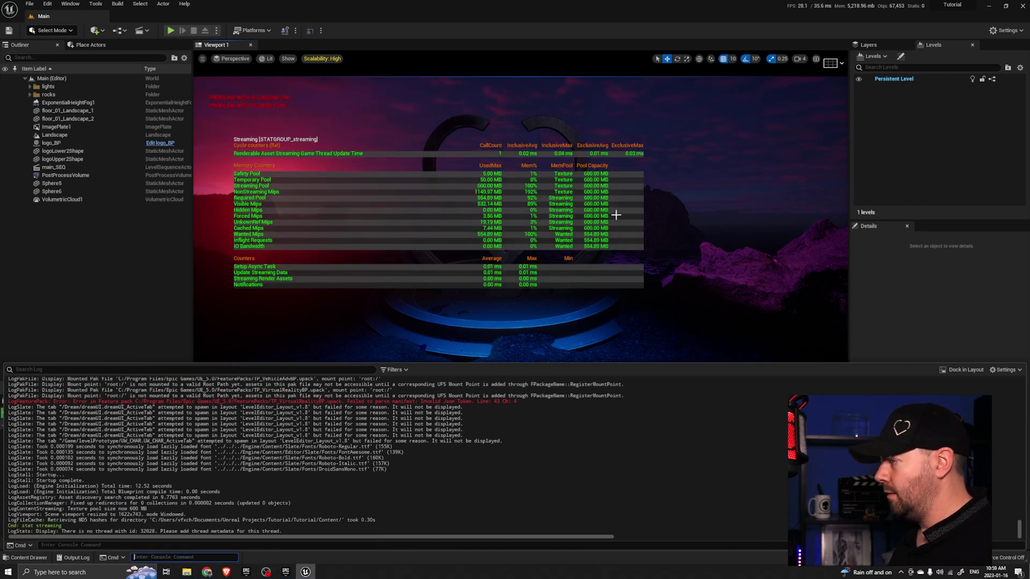